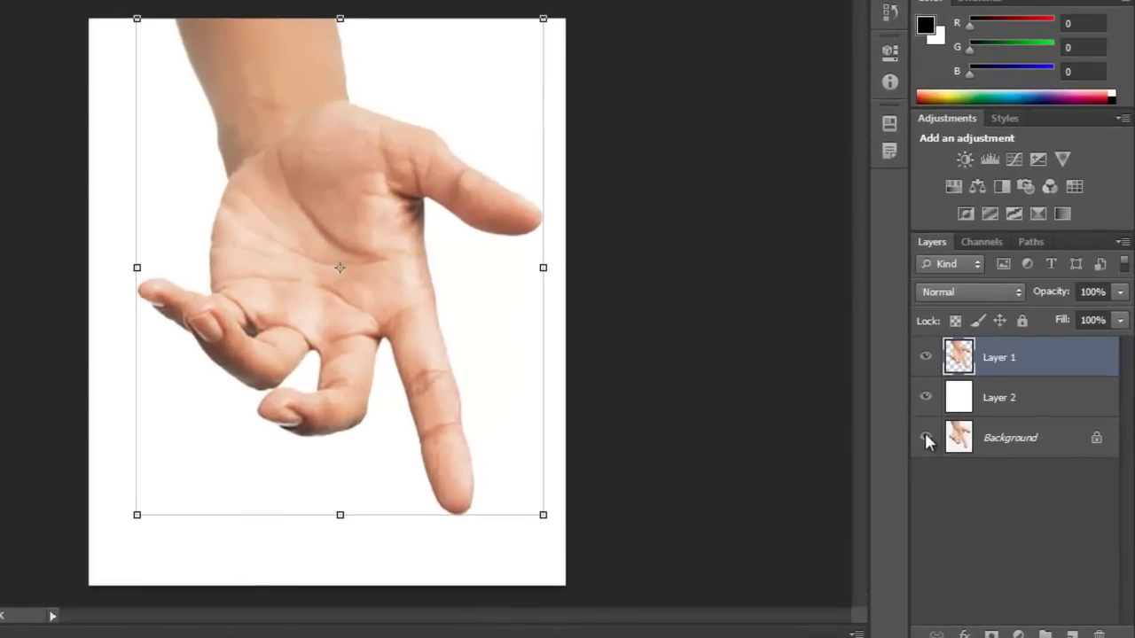
- Compare the Background photo and the white layer with the full stack by viewing each alone
alt+click(926, 440)
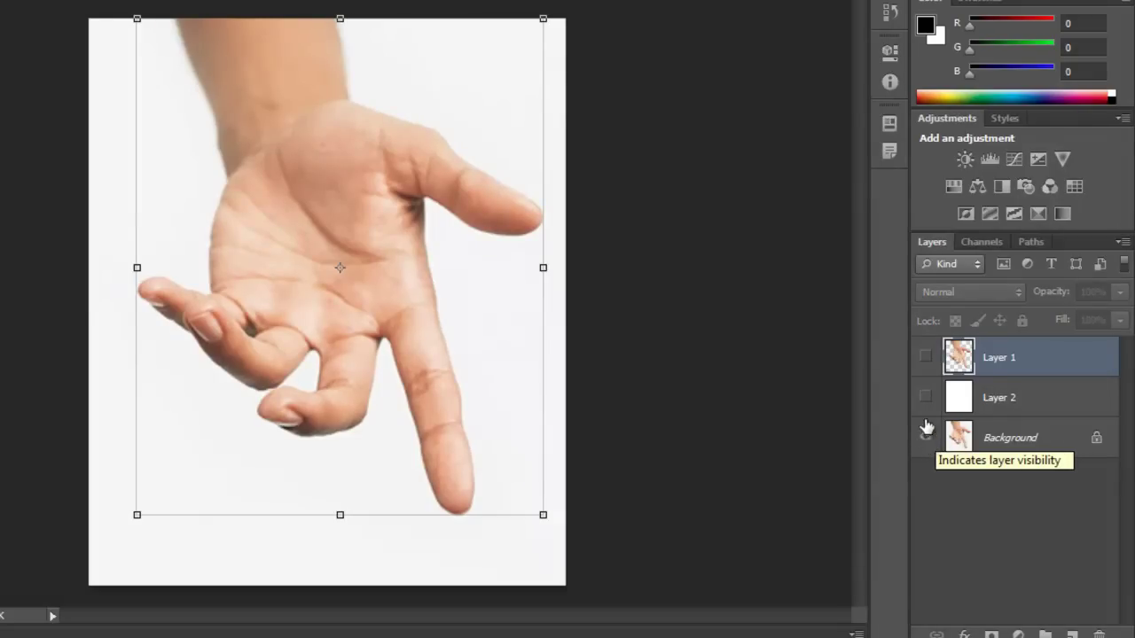
alt+click(926, 436)
alt+click(928, 397)
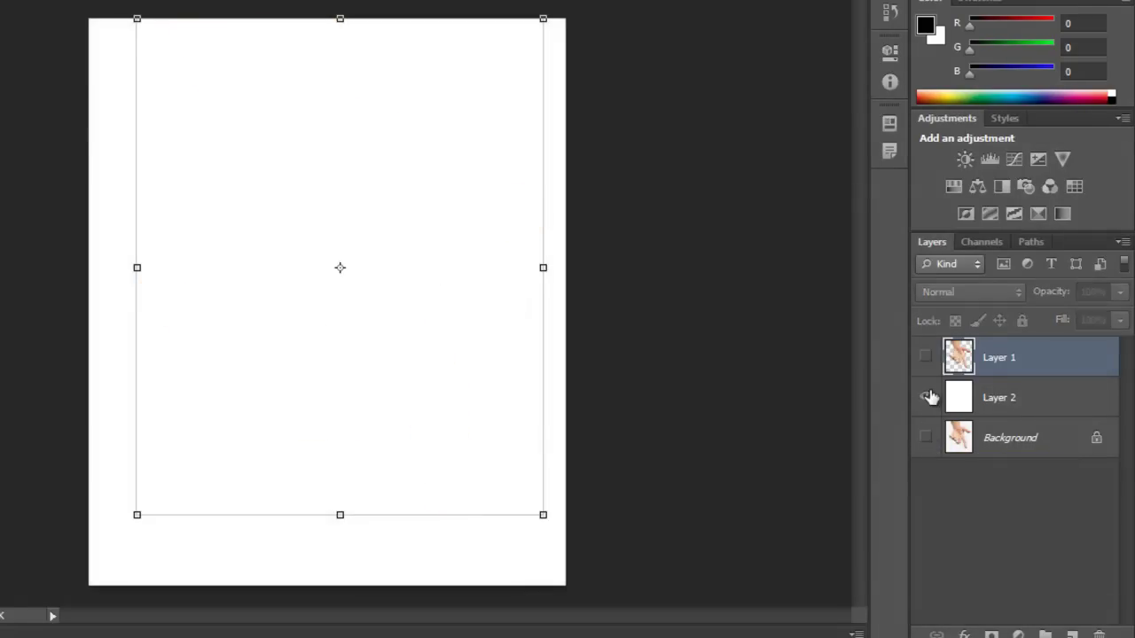
alt+click(925, 398)
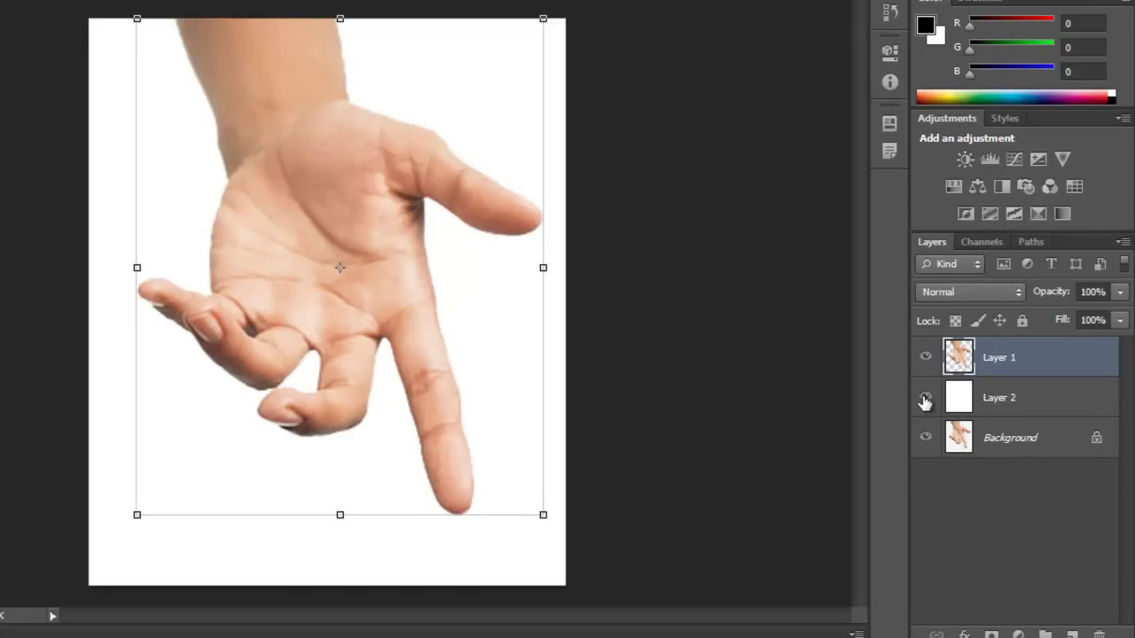
alt+click(926, 401)
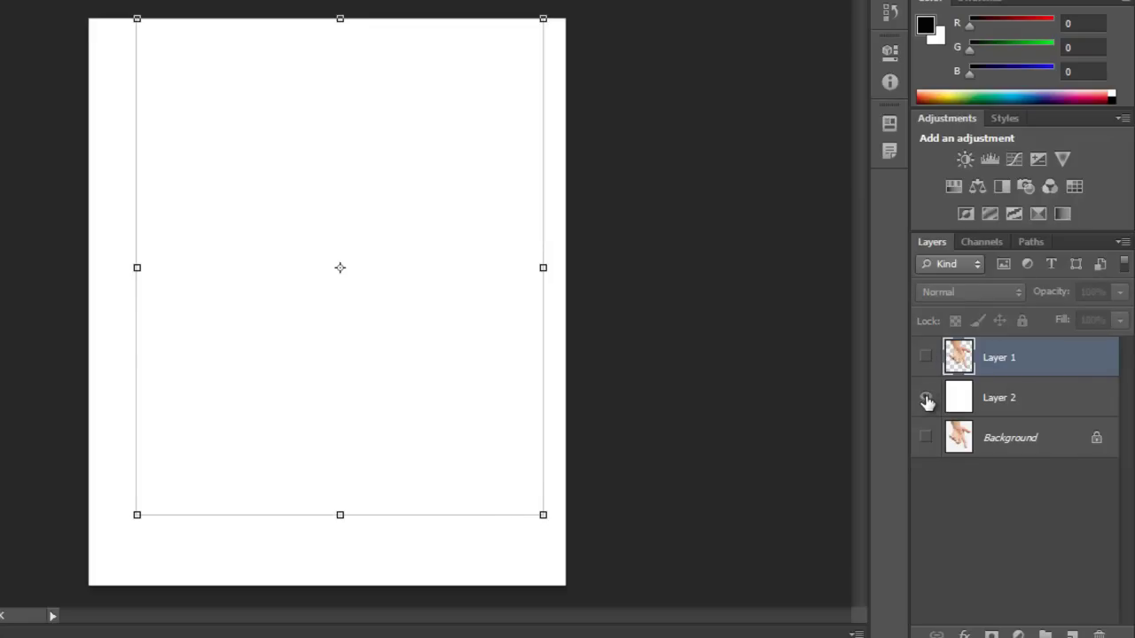
alt+click(926, 401)
- View the hand alone on transparency, then show it over the white layer with Background hidden
alt+click(925, 359)
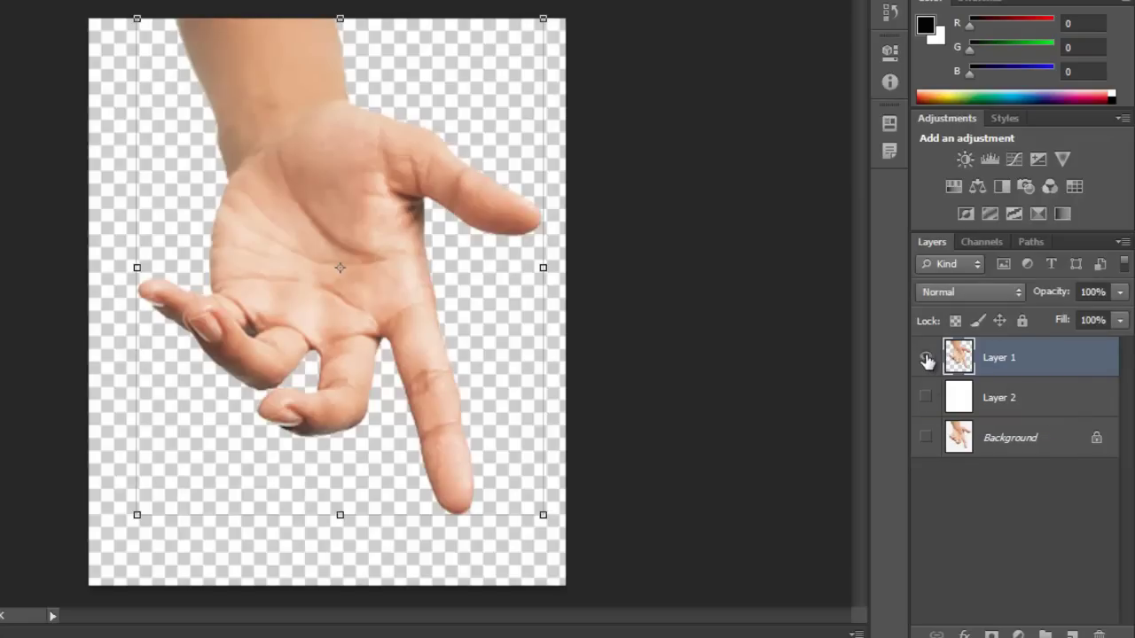
alt+click(925, 359)
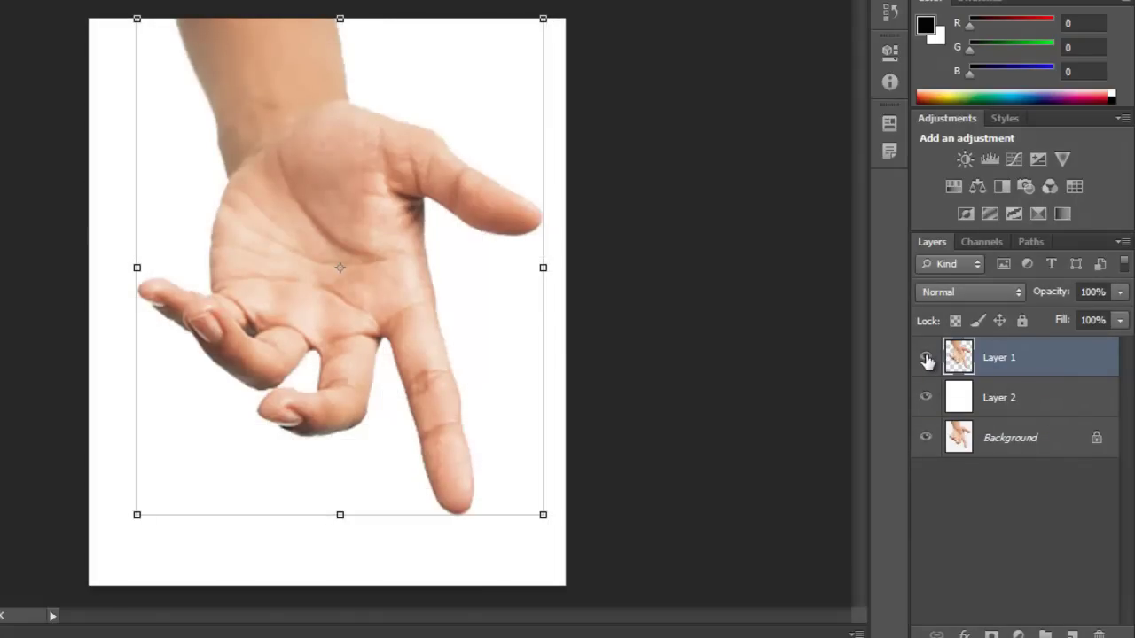
alt+click(926, 359)
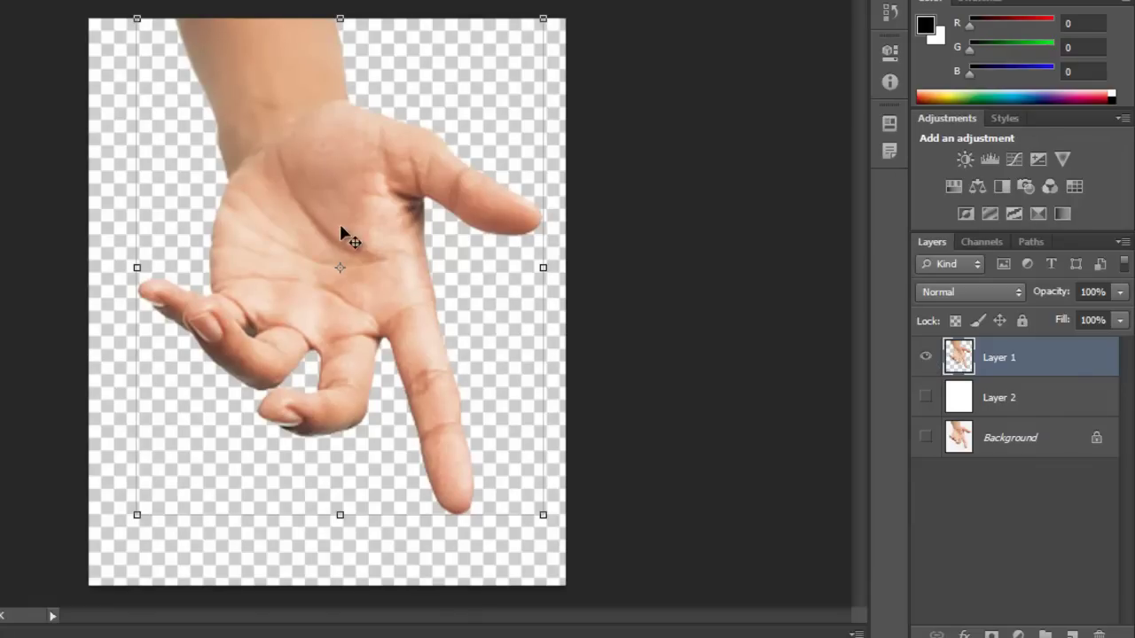
click(927, 399)
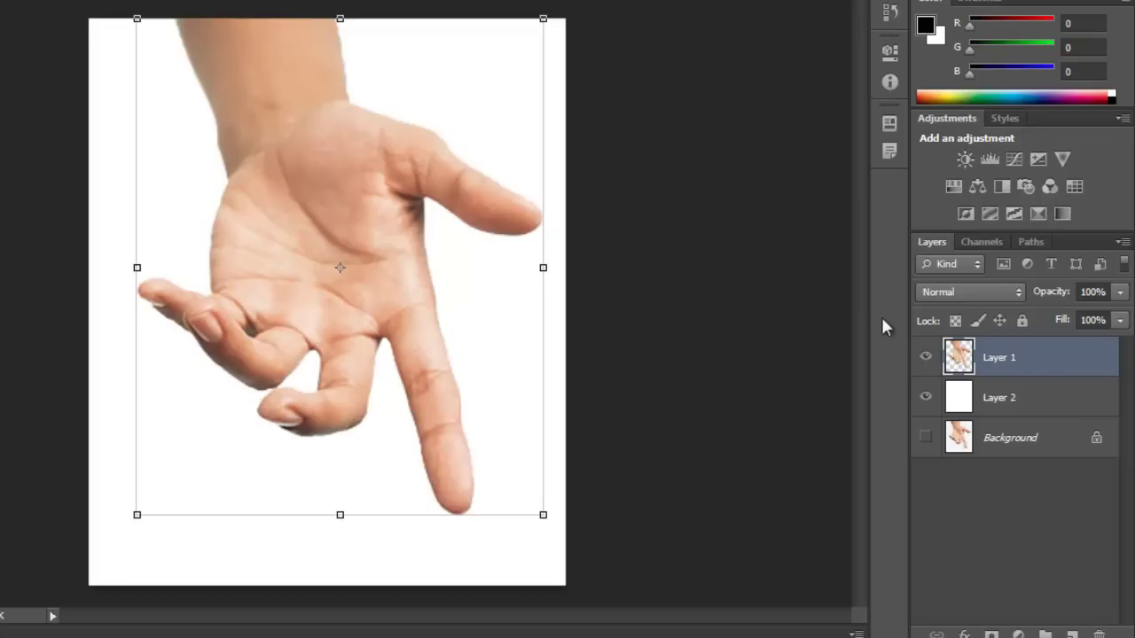
alt+click(926, 359)
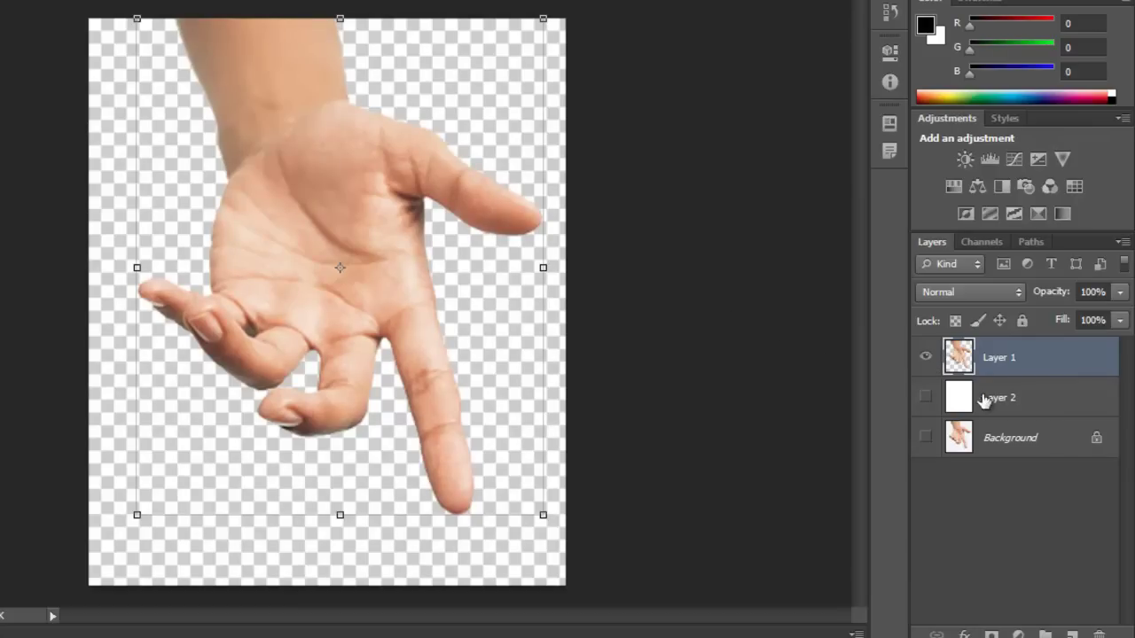
click(926, 397)
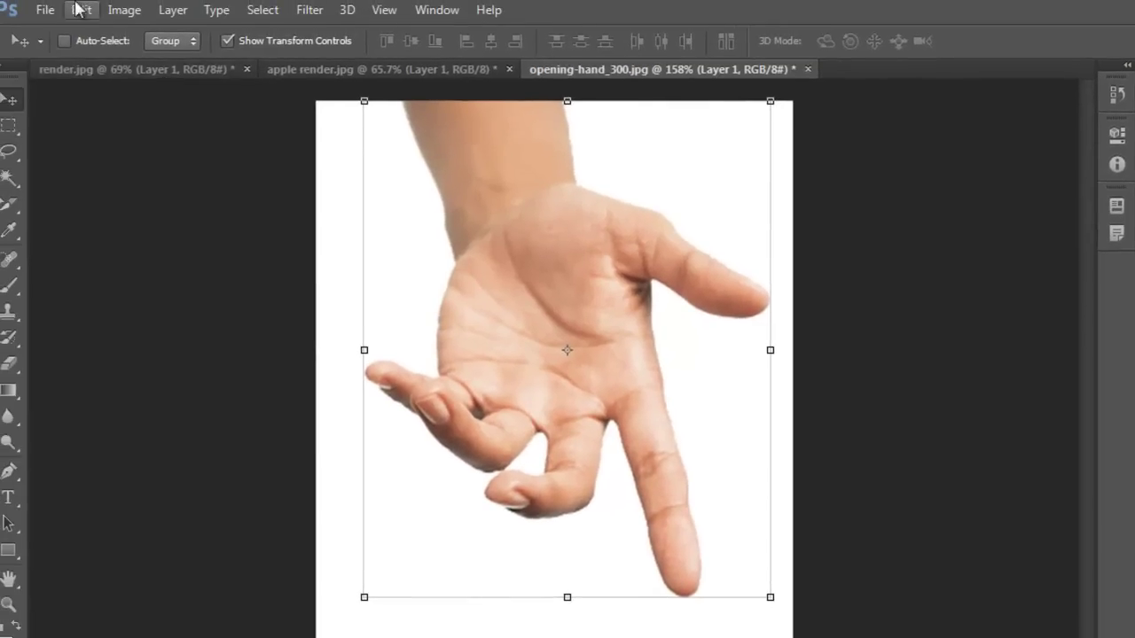
- Apply Edit > Puppet Warp to Layer 1 to mesh the hand
click(80, 9)
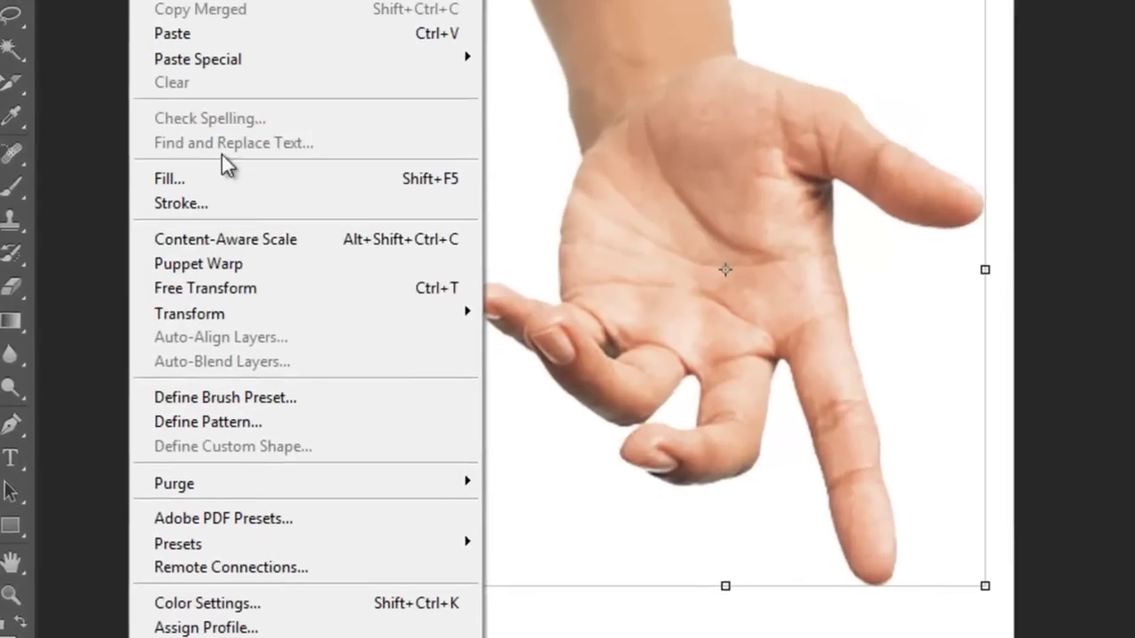
click(343, 266)
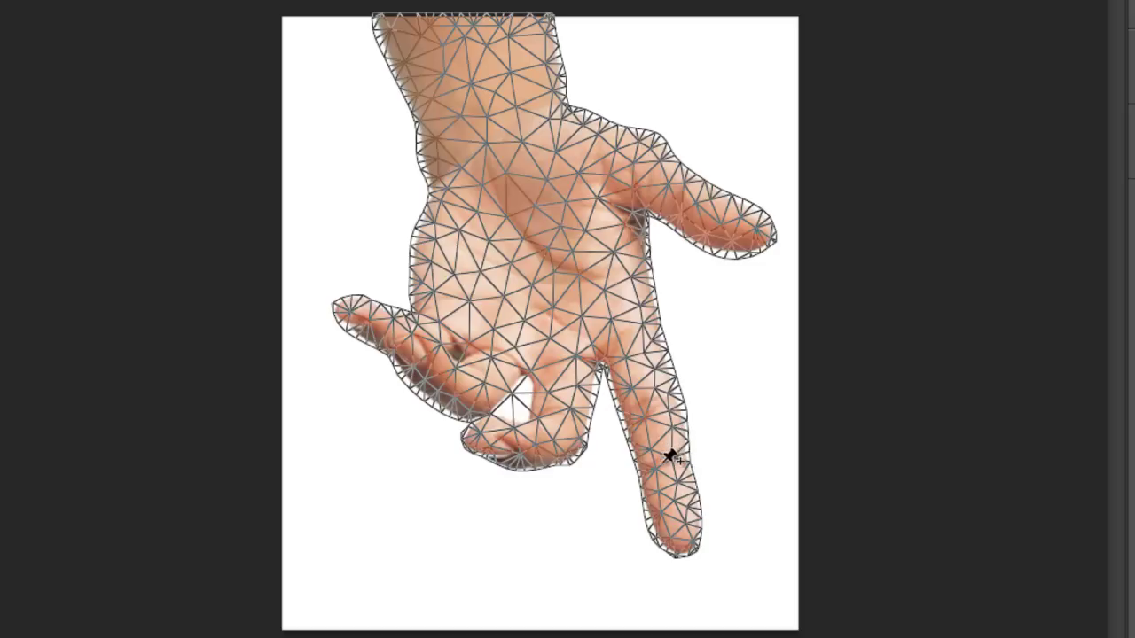
- Pin the middle finger from tip to base and the two curled lower fingers
click(680, 535)
click(657, 463)
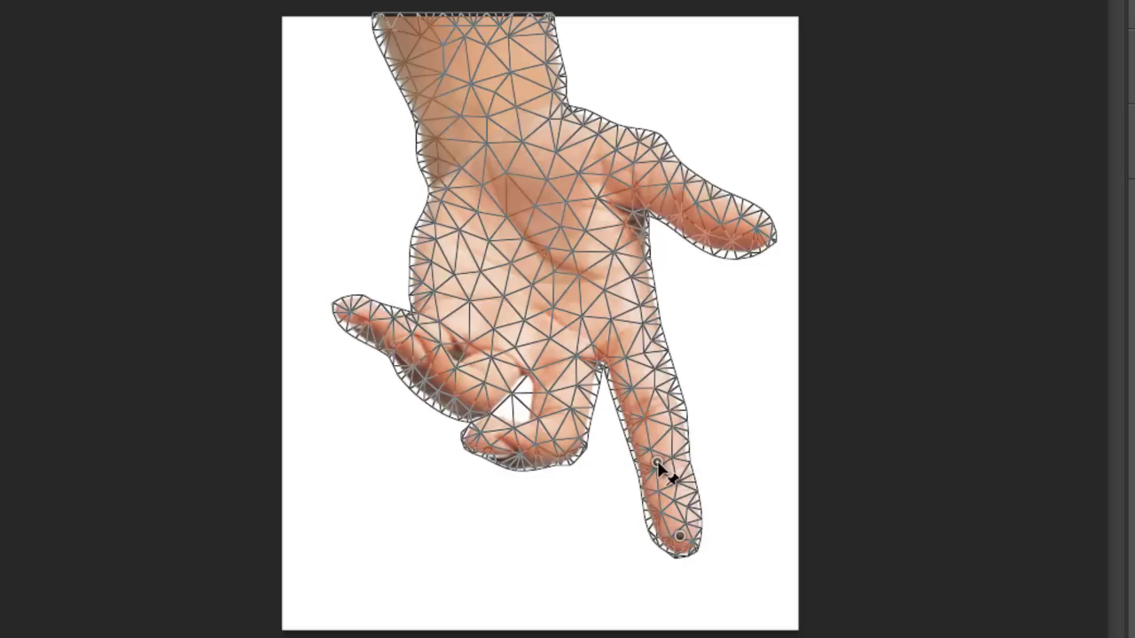
click(642, 408)
click(621, 331)
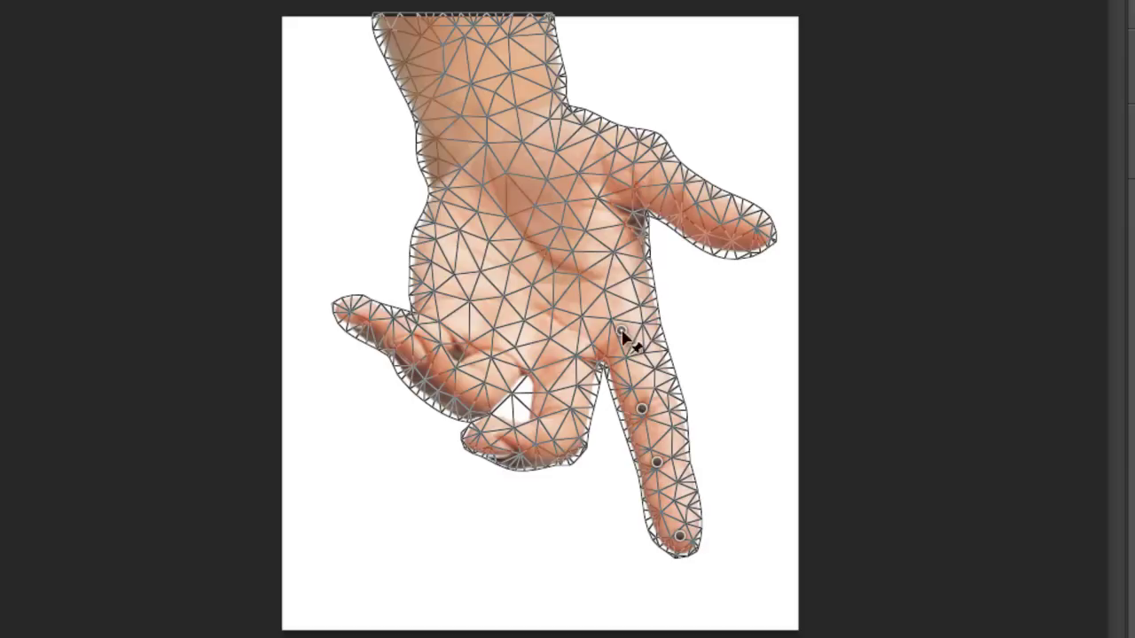
click(556, 351)
click(562, 422)
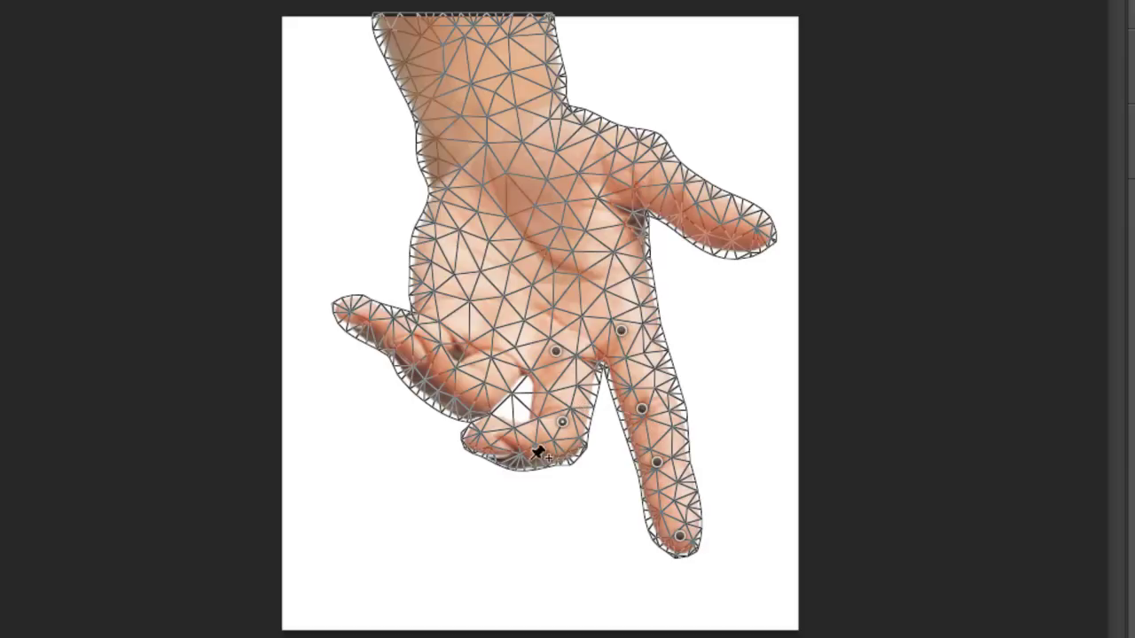
click(478, 433)
click(490, 354)
click(471, 400)
- Pin the thumb from base to tip, the index finger, and the palm edges
click(403, 347)
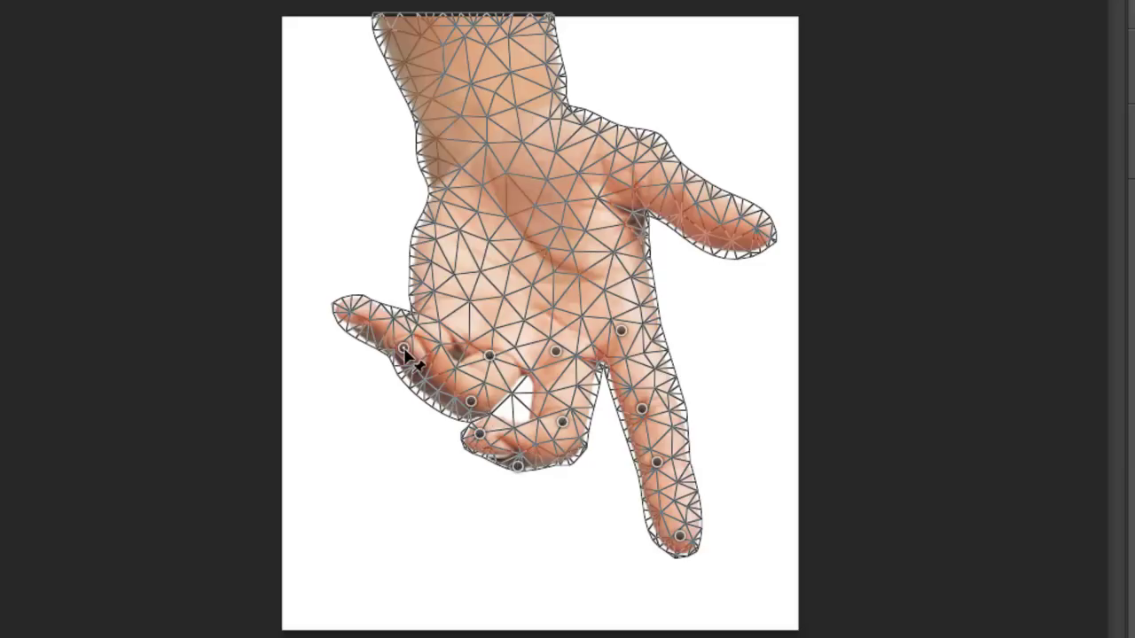
click(436, 316)
click(347, 308)
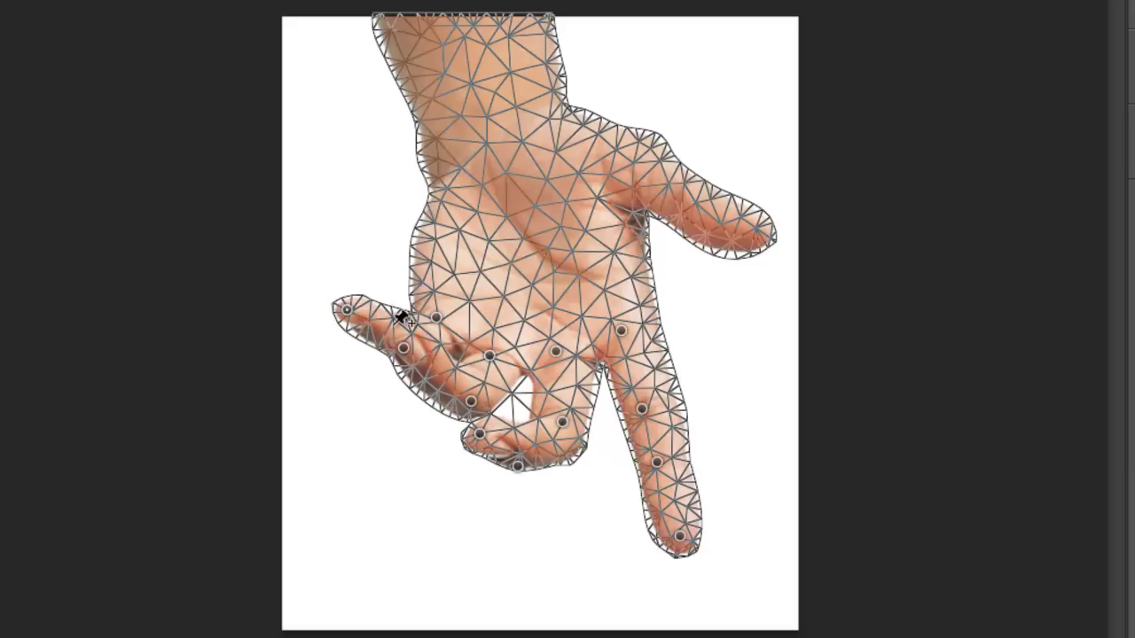
click(400, 323)
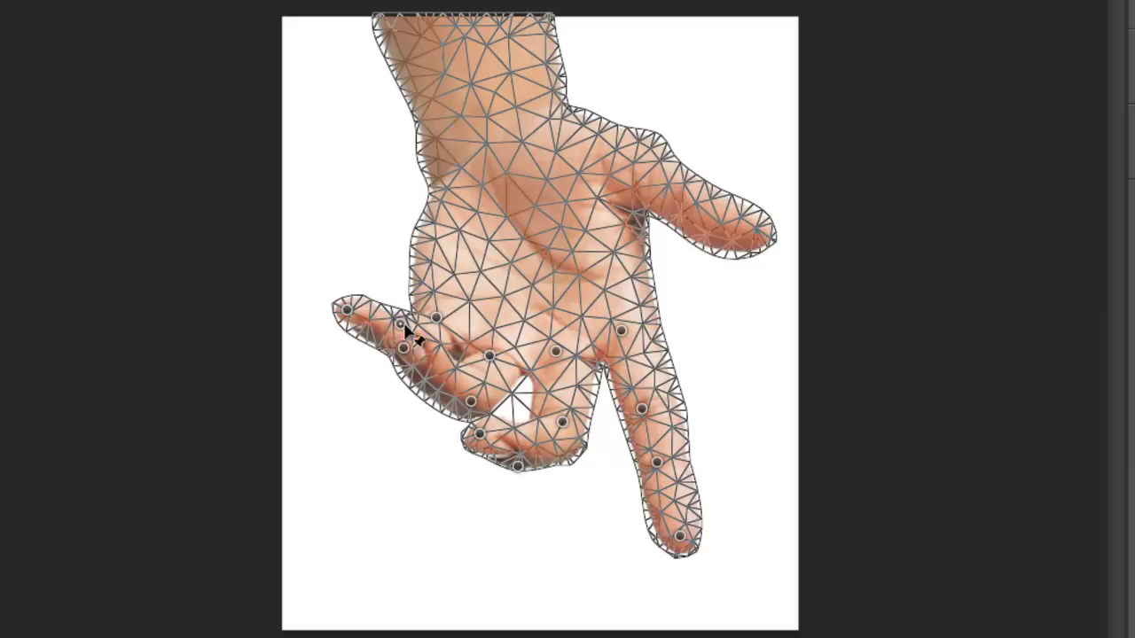
click(613, 271)
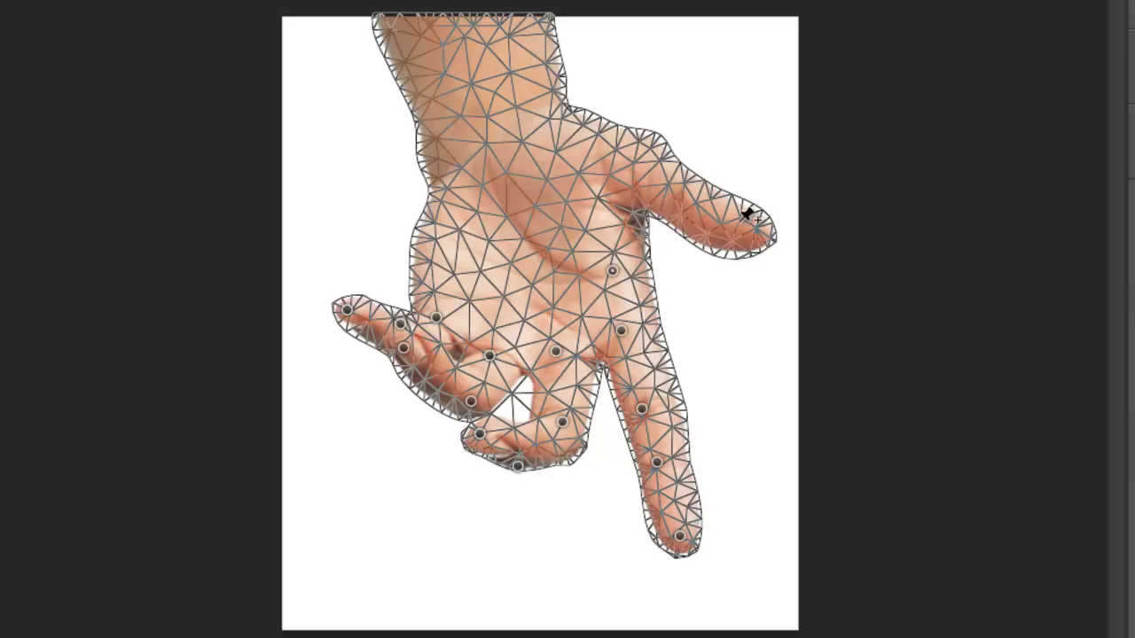
click(758, 234)
click(673, 192)
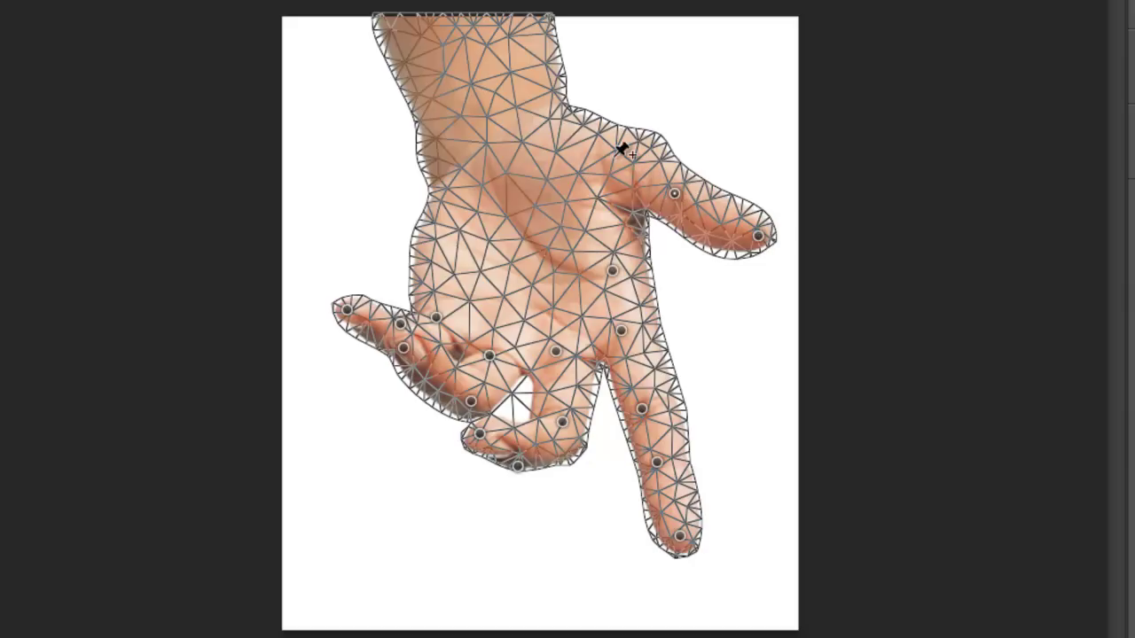
click(612, 155)
click(484, 148)
click(447, 234)
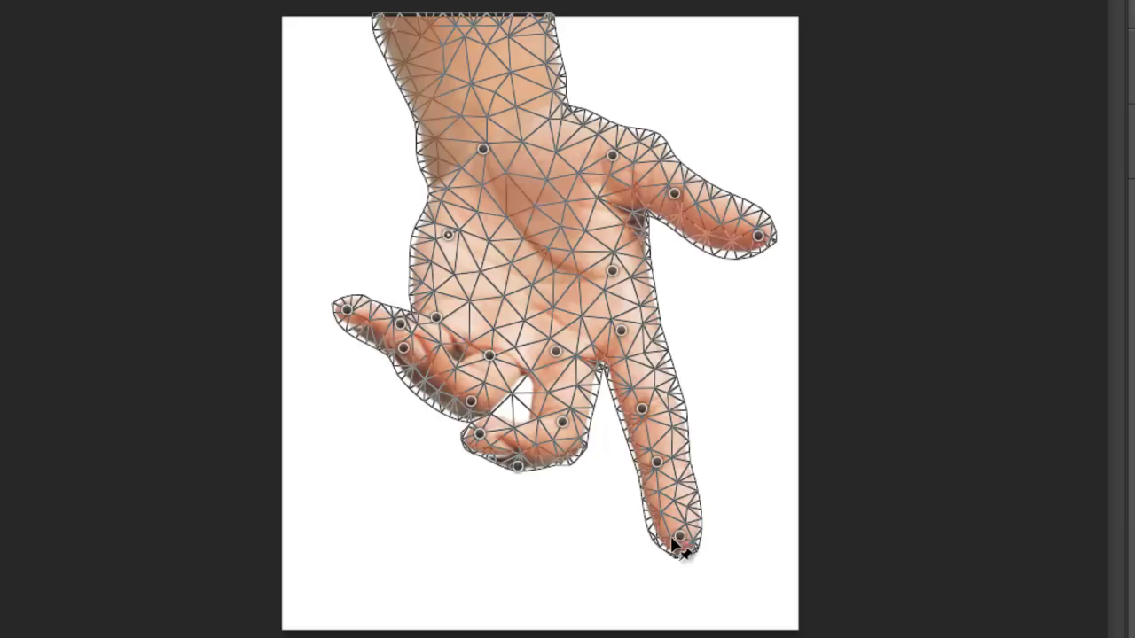
- Curl the middle fingertip up and left, and bend the upper-right finger upward
drag(678, 548, 640, 534)
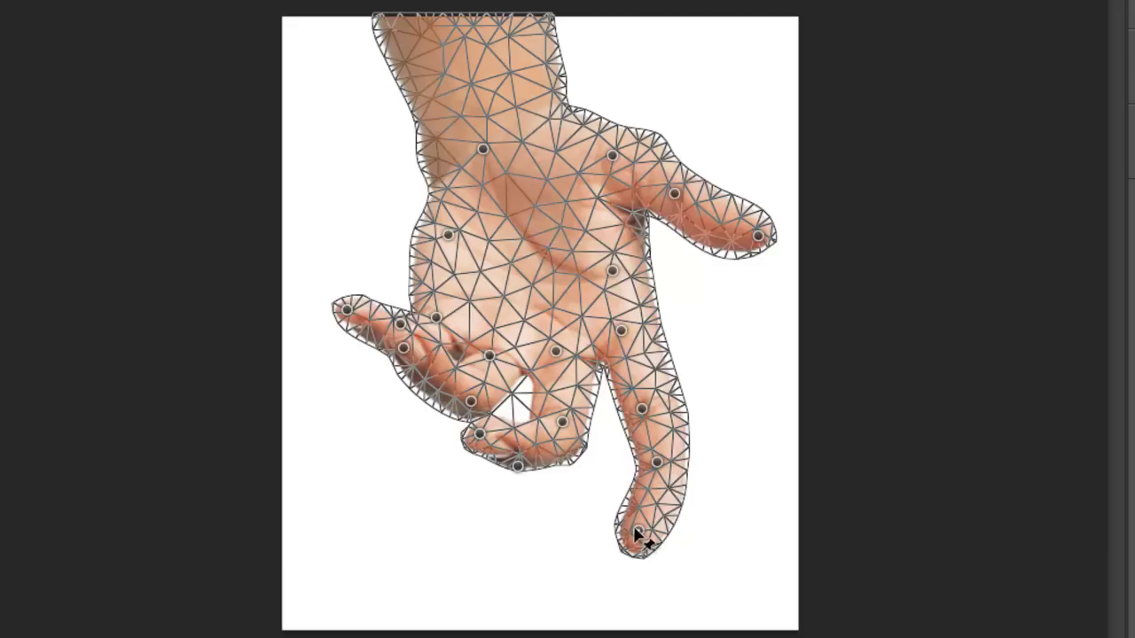
drag(637, 535, 612, 517)
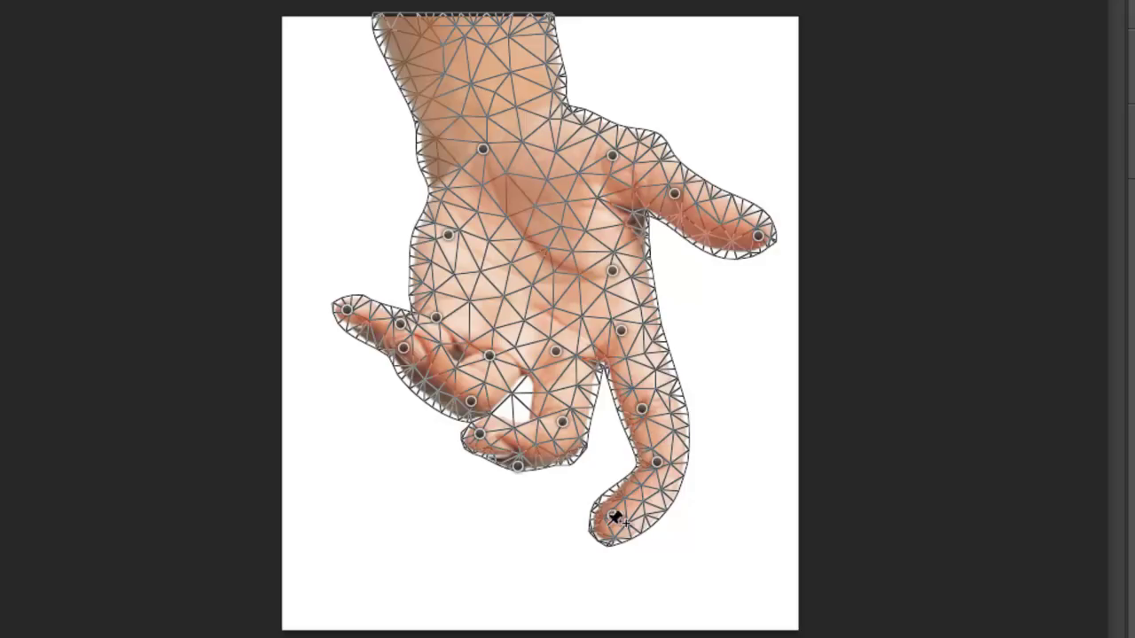
mouse_move(612, 521)
mouse_down()
mouse_move(612, 421)
mouse_move(639, 373)
mouse_move(609, 501)
mouse_up()
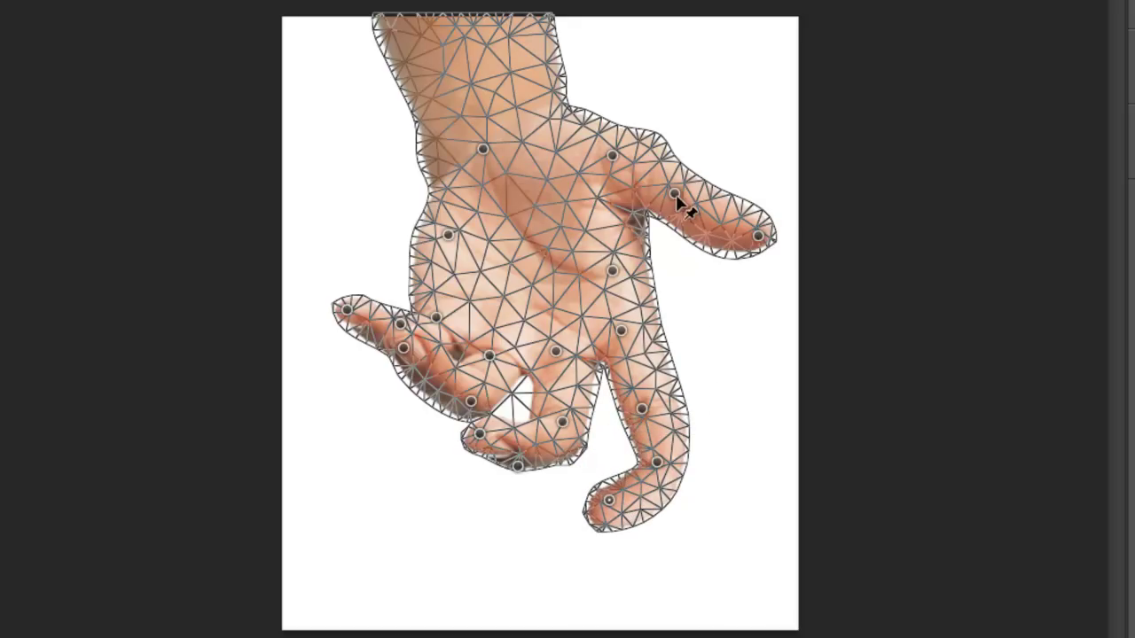
mouse_move(680, 197)
mouse_down()
mouse_move(699, 182)
mouse_move(694, 160)
mouse_move(688, 186)
mouse_move(679, 178)
mouse_up()
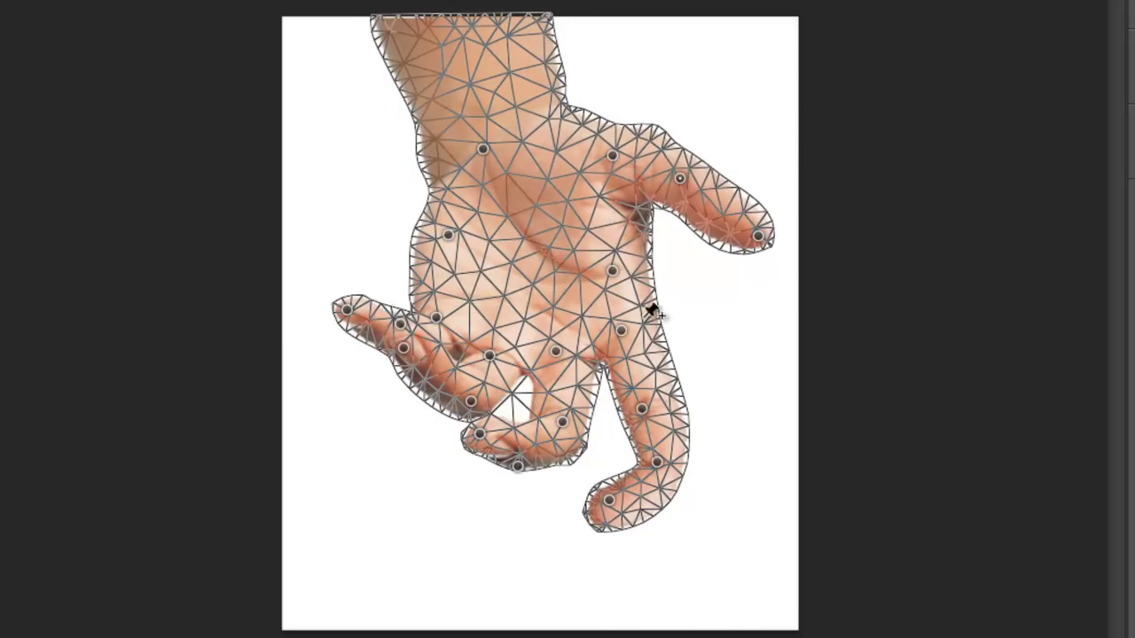
- Add pins on the lower finger and its fingertip, leaving its shape unchanged
mouse_move(638, 331)
mouse_down()
mouse_move(649, 321)
mouse_move(639, 331)
mouse_up()
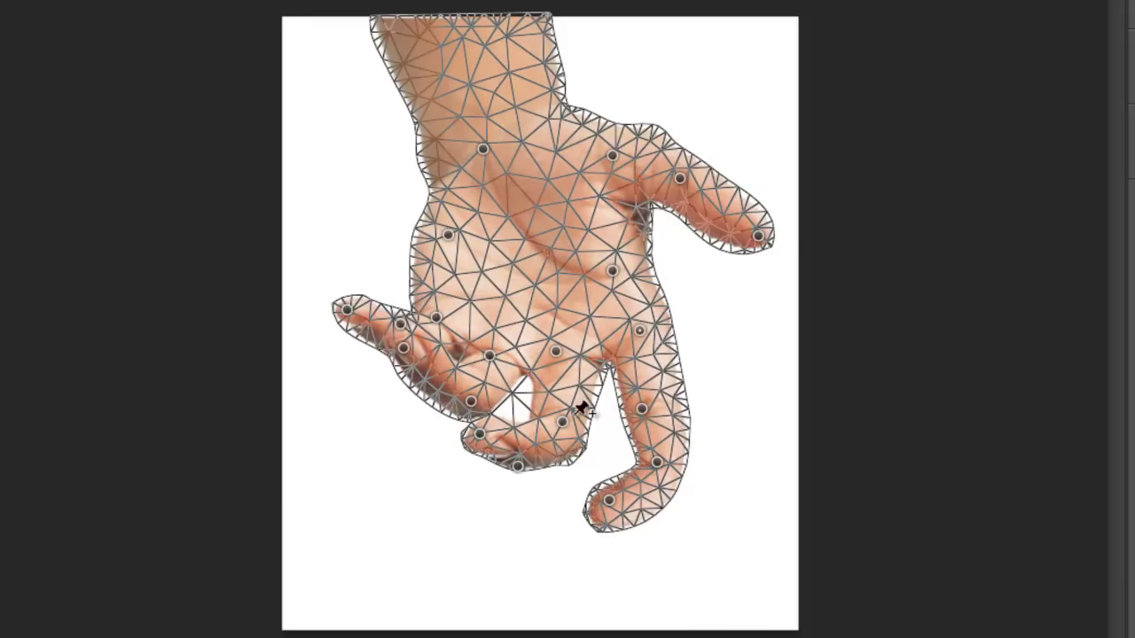
mouse_move(476, 439)
mouse_down()
mouse_move(499, 483)
mouse_move(477, 440)
mouse_up()
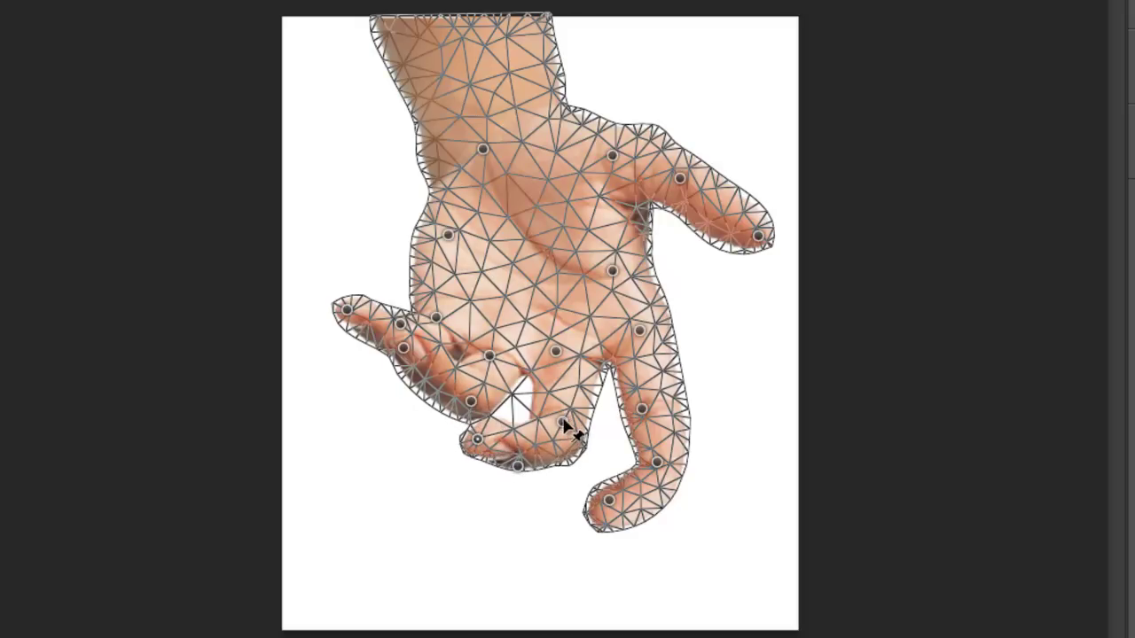
drag(564, 421, 567, 421)
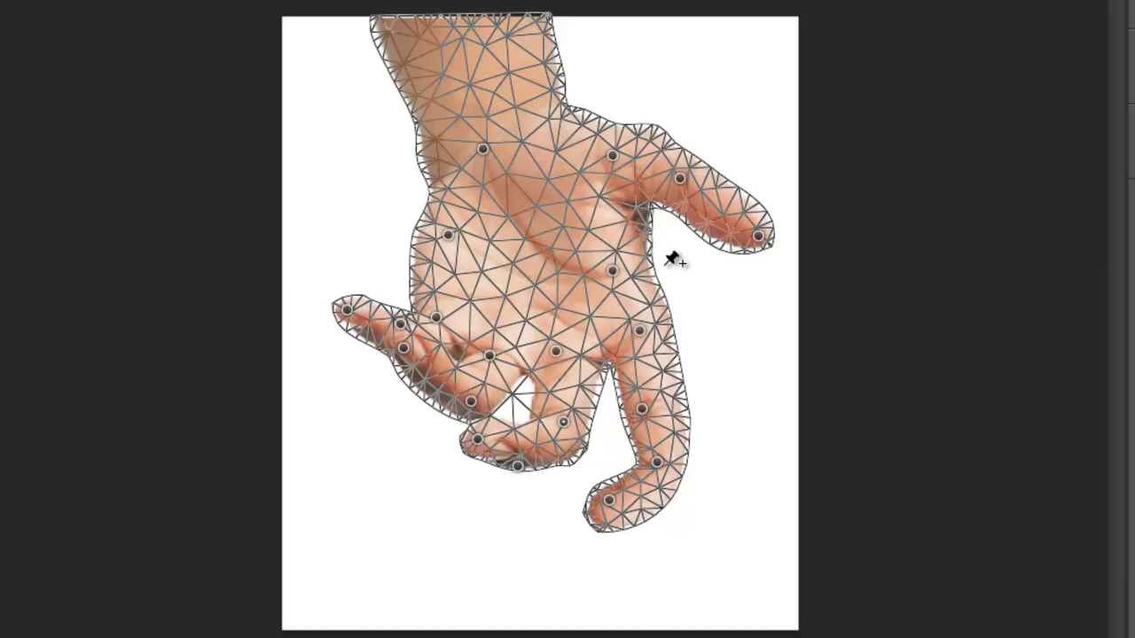
- Hook the little finger outward by dragging its tip and middle pins up and right
drag(610, 502, 612, 483)
drag(644, 414, 686, 379)
drag(656, 462, 684, 445)
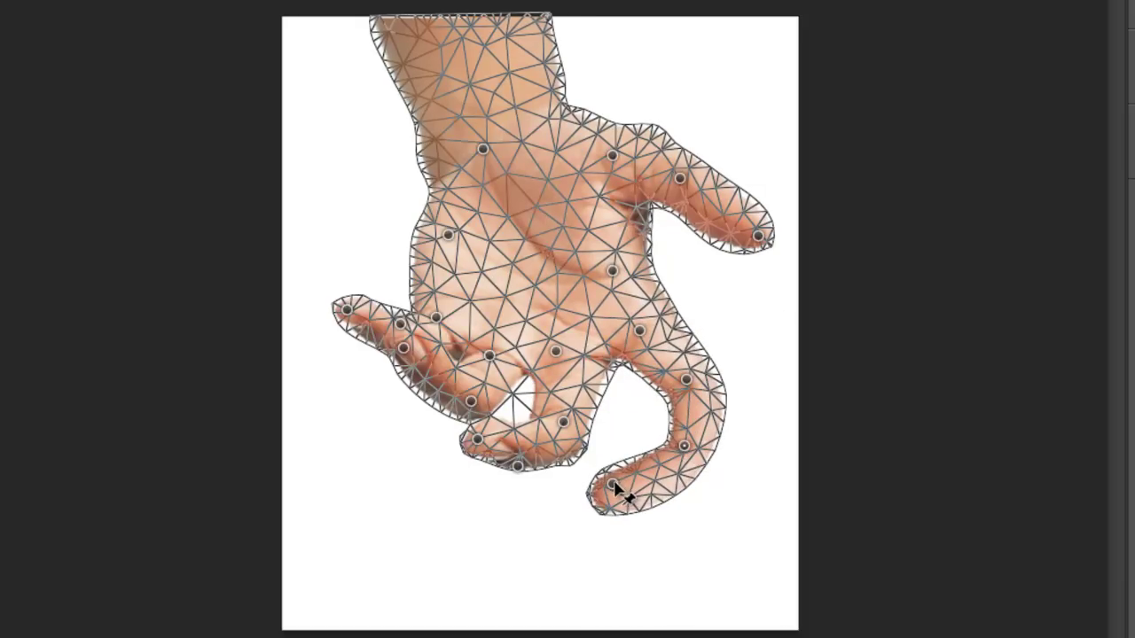
drag(612, 484, 644, 472)
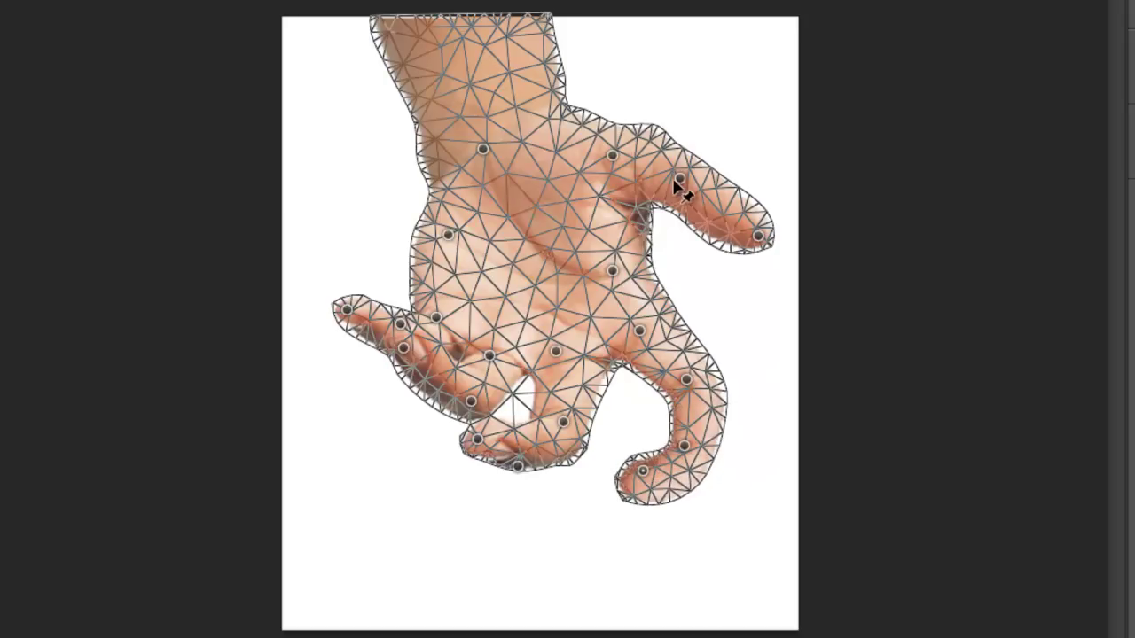
- Curl the upper-right finger back toward the palm by dragging its tip pin left
drag(683, 181, 689, 160)
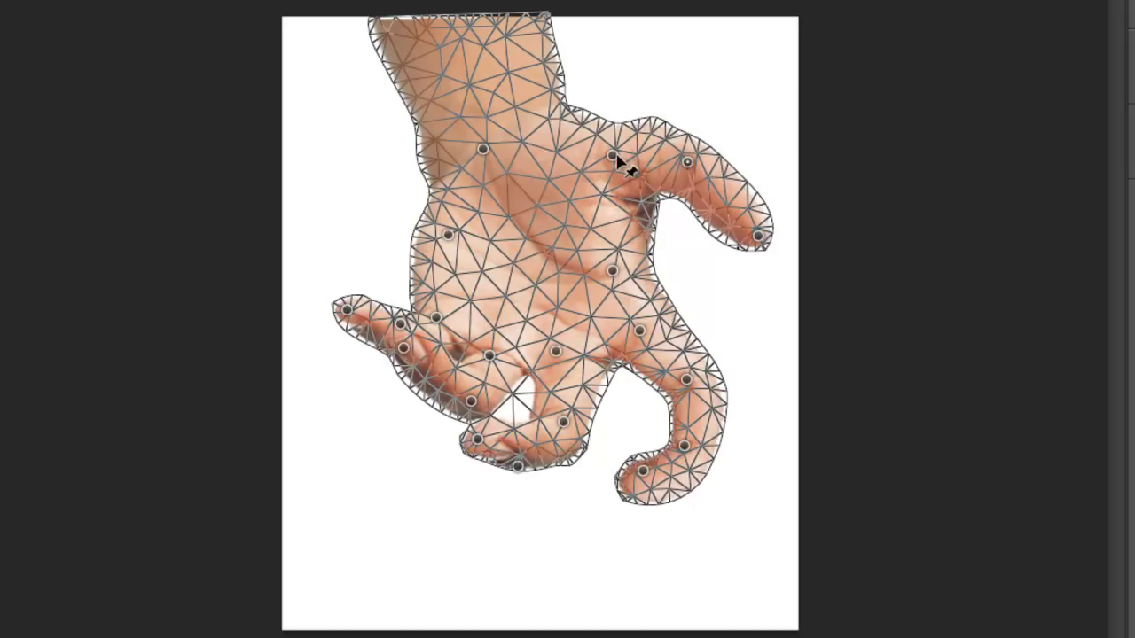
mouse_move(614, 157)
mouse_down()
mouse_move(637, 149)
mouse_move(625, 148)
mouse_up()
drag(758, 236, 592, 251)
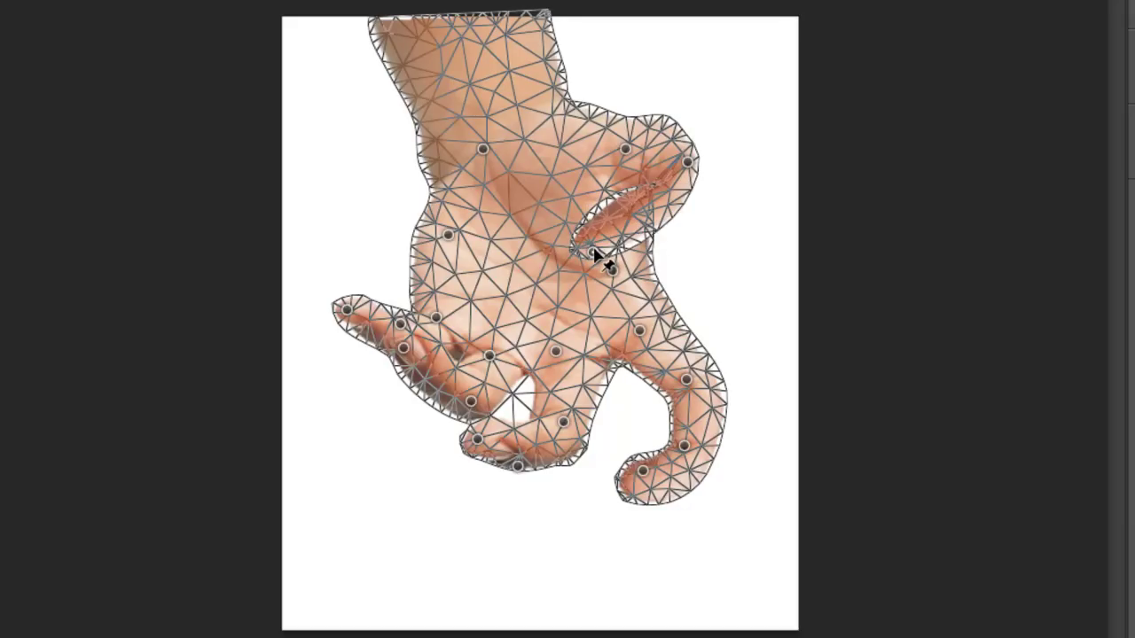
drag(592, 256, 632, 255)
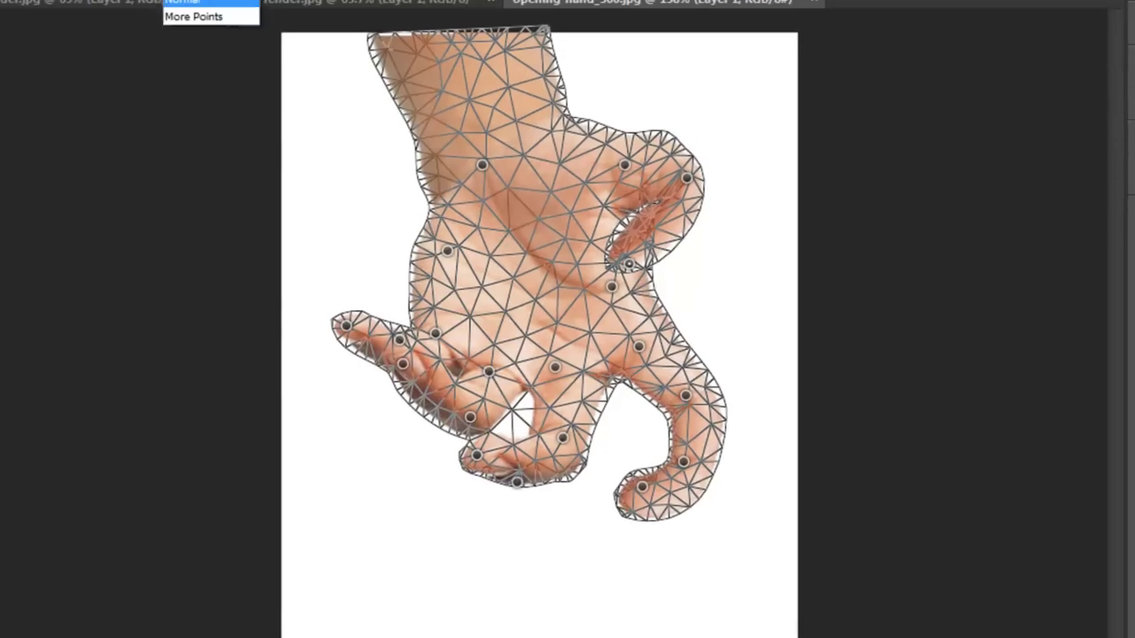
- Adjust the overlapping finger's pin depth and reposition the folded fingertip, keeping Normal density
click(245, 22)
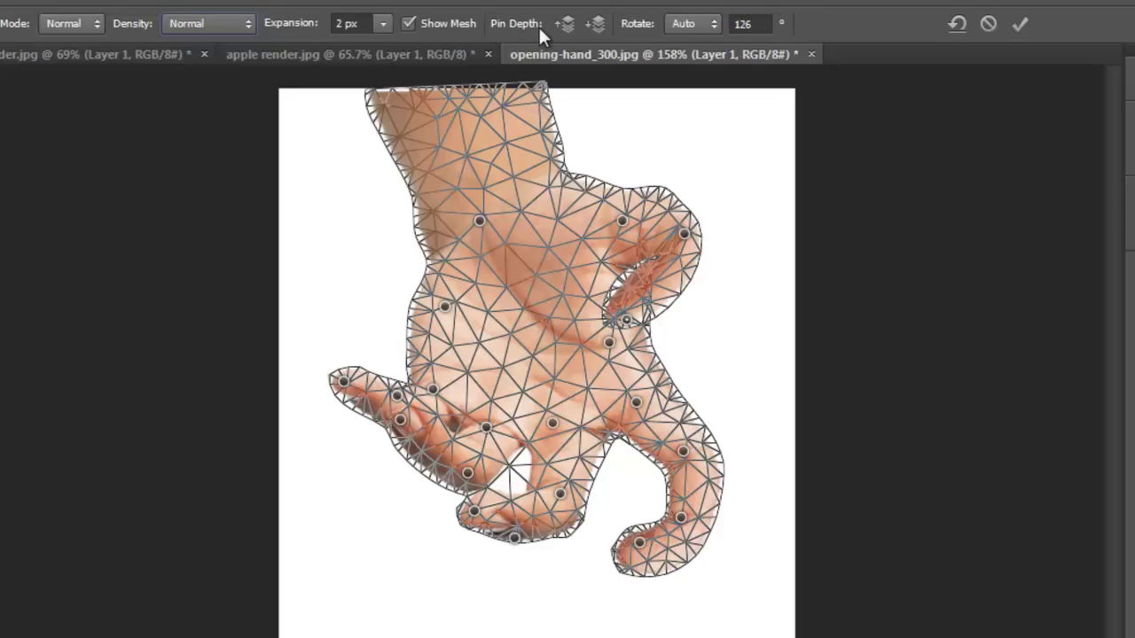
click(592, 24)
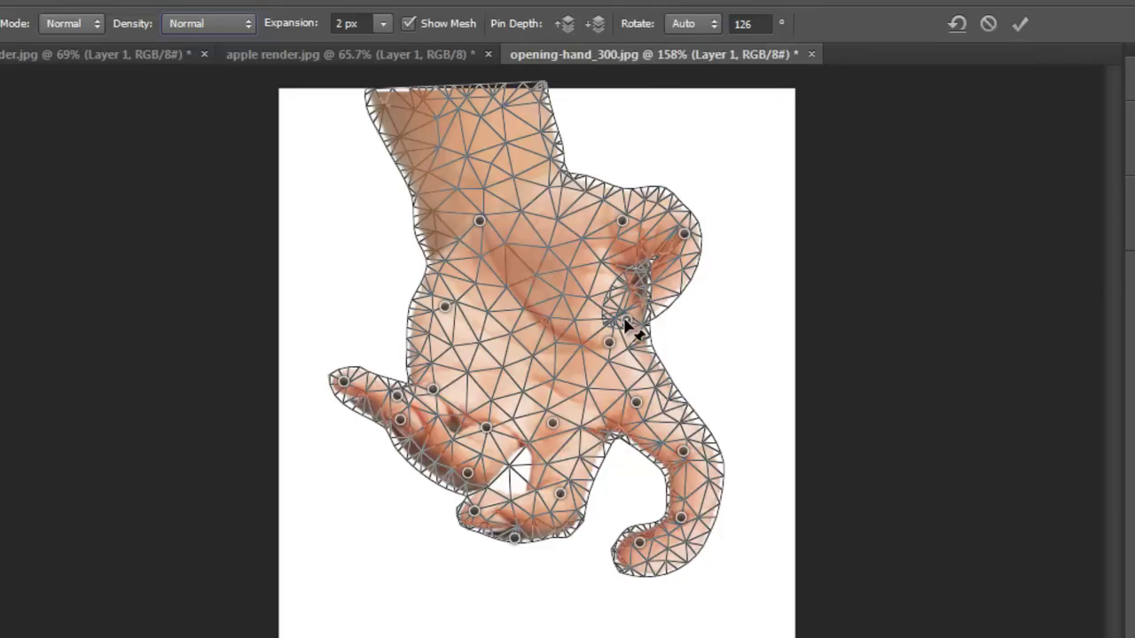
drag(630, 323, 612, 355)
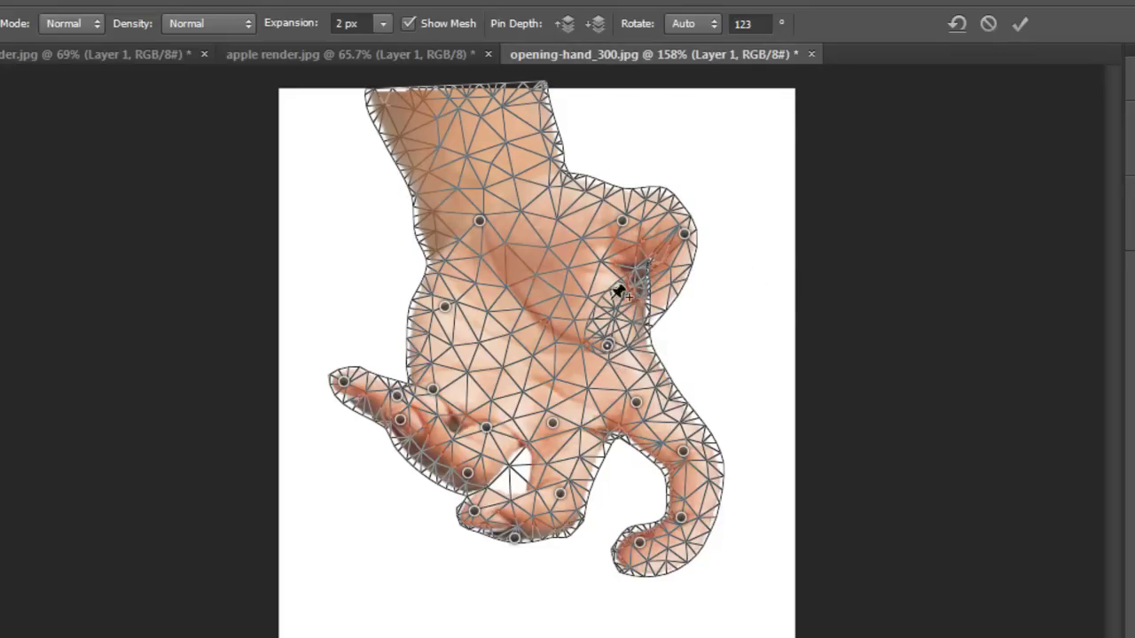
click(571, 24)
drag(609, 347, 742, 299)
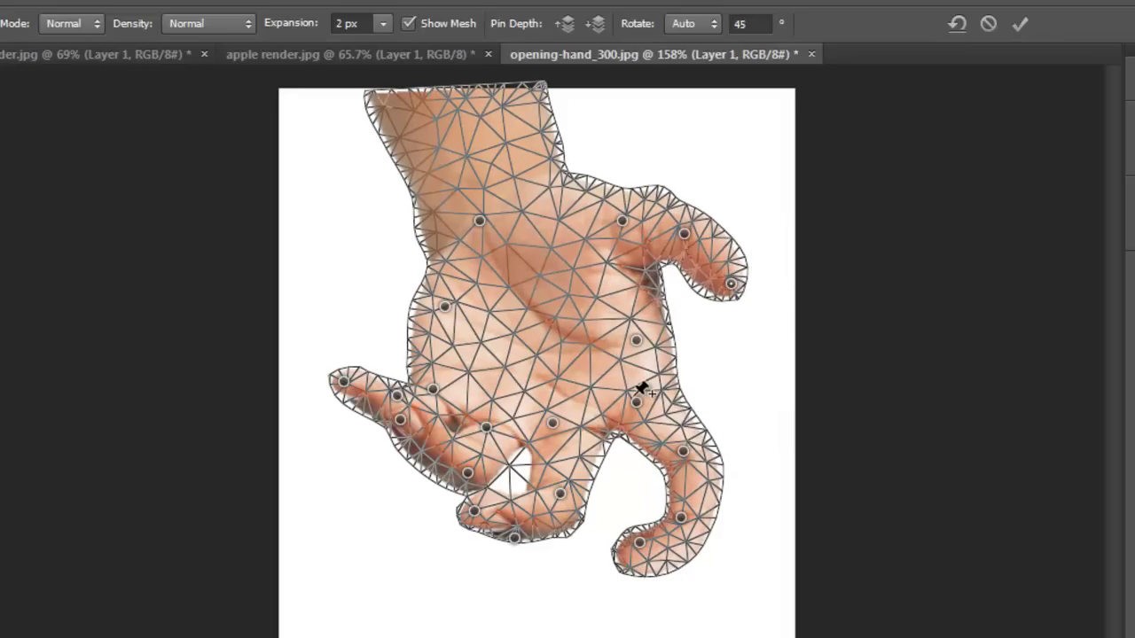
- Bend the lower fingers further, curl the thumb upward, and shift the wrist and palm right
drag(638, 402, 663, 387)
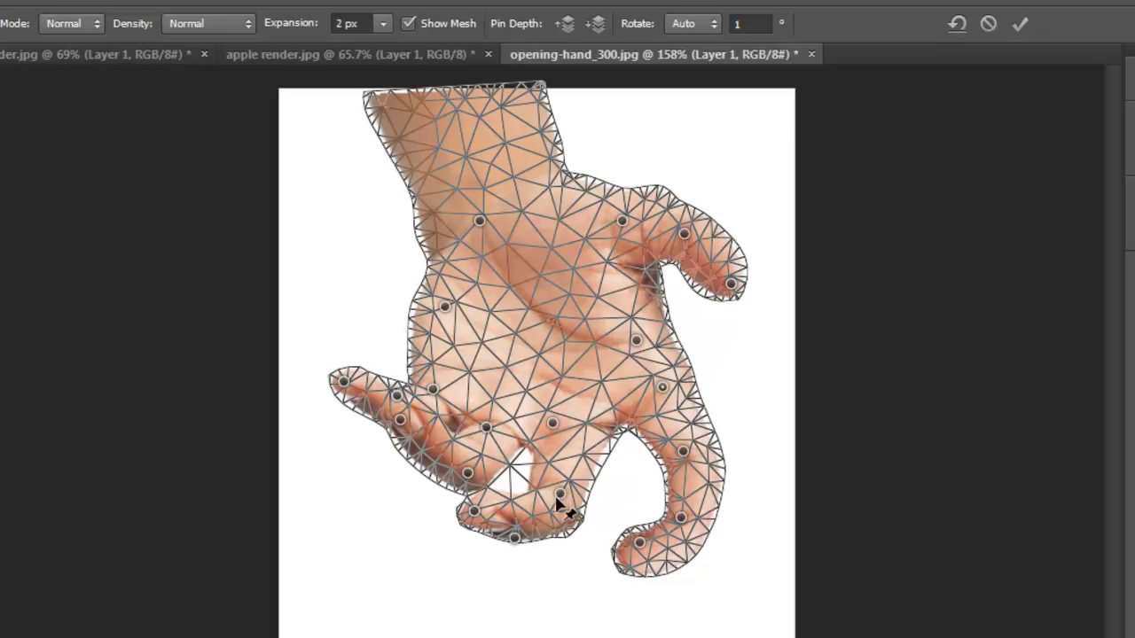
drag(566, 493, 585, 490)
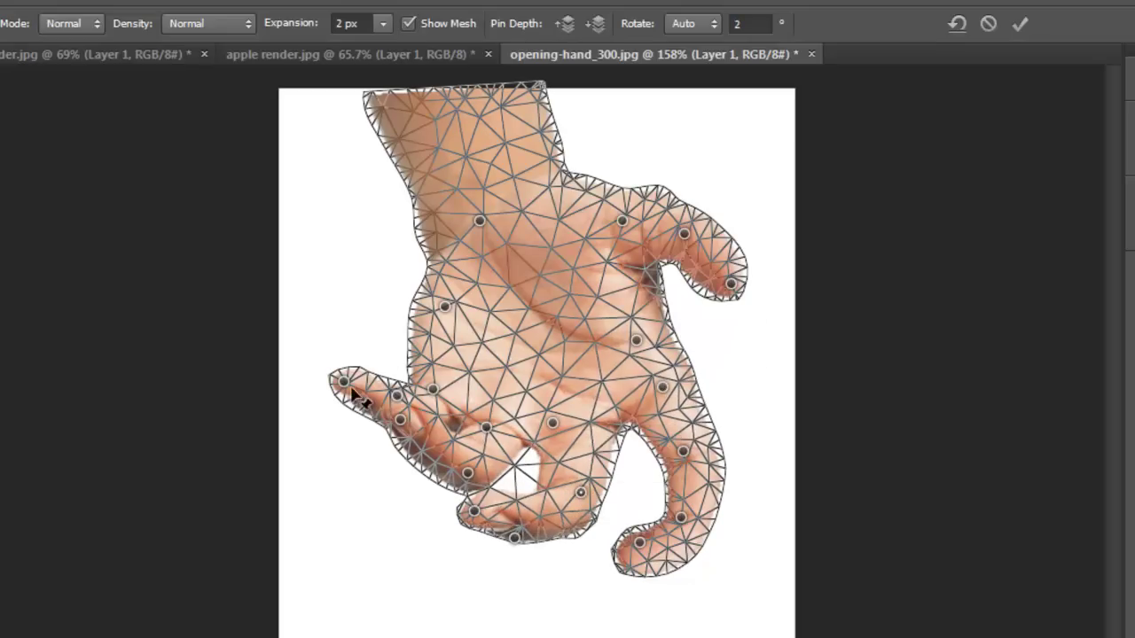
drag(344, 383, 370, 341)
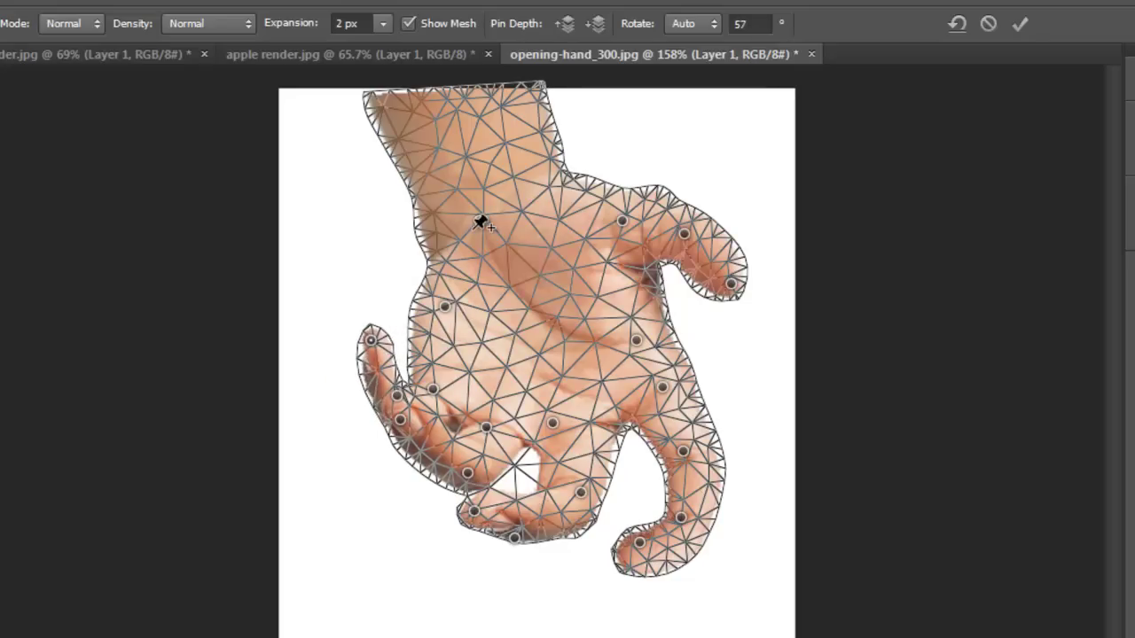
drag(481, 227, 511, 201)
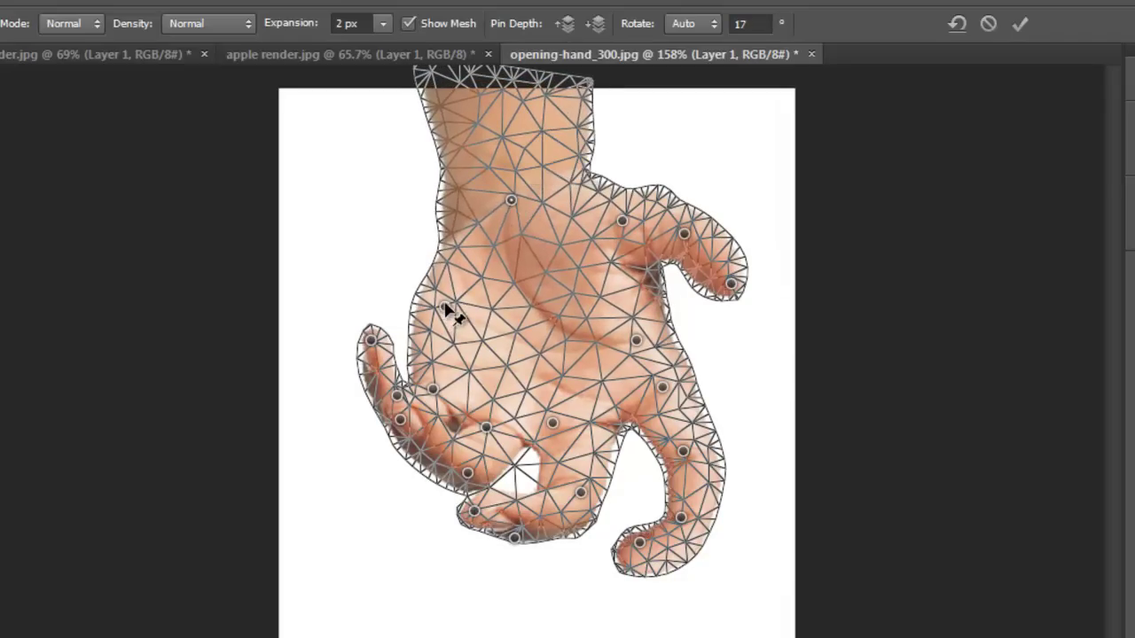
drag(445, 307, 463, 309)
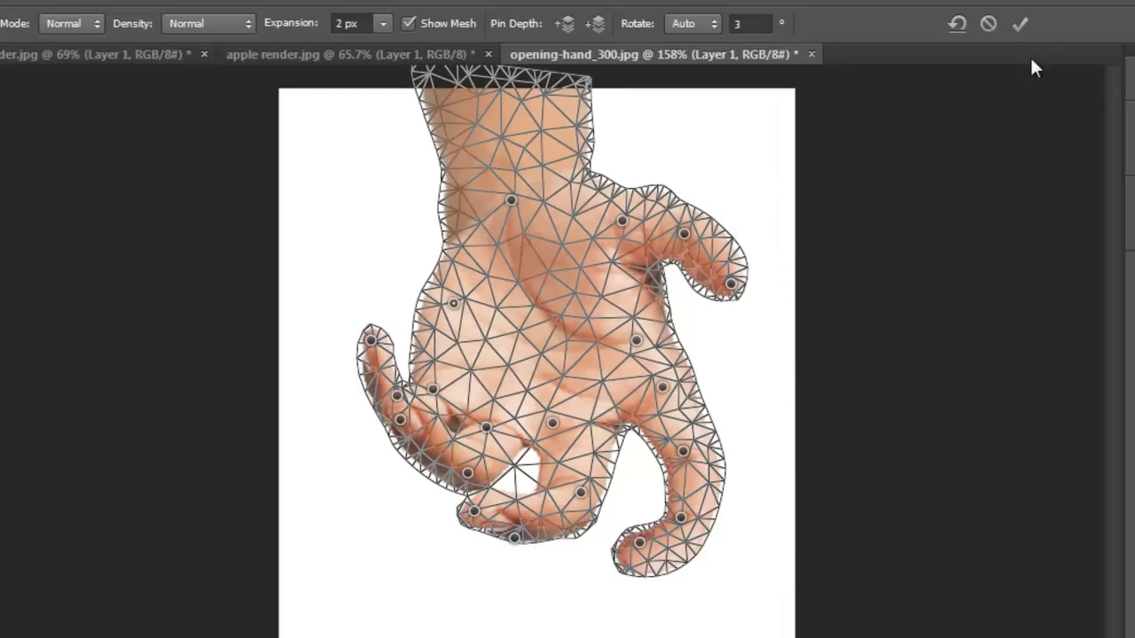
- Commit the Puppet Warp and undo to compare the hand before and after
click(1021, 24)
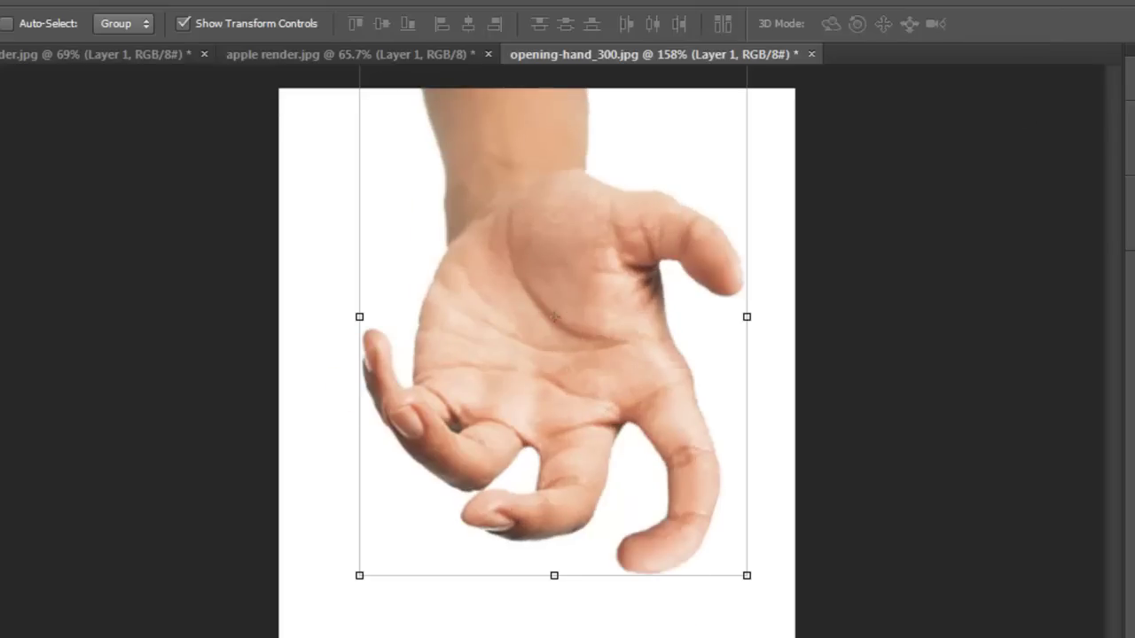
key(ctrl+z)
key(ctrl+z)
key(ctrl+z)
key(ctrl+z)
key(ctrl+z)
key(ctrl+z)
key(ctrl+z)
key(ctrl+z)
key(ctrl+z)
key(ctrl+z)
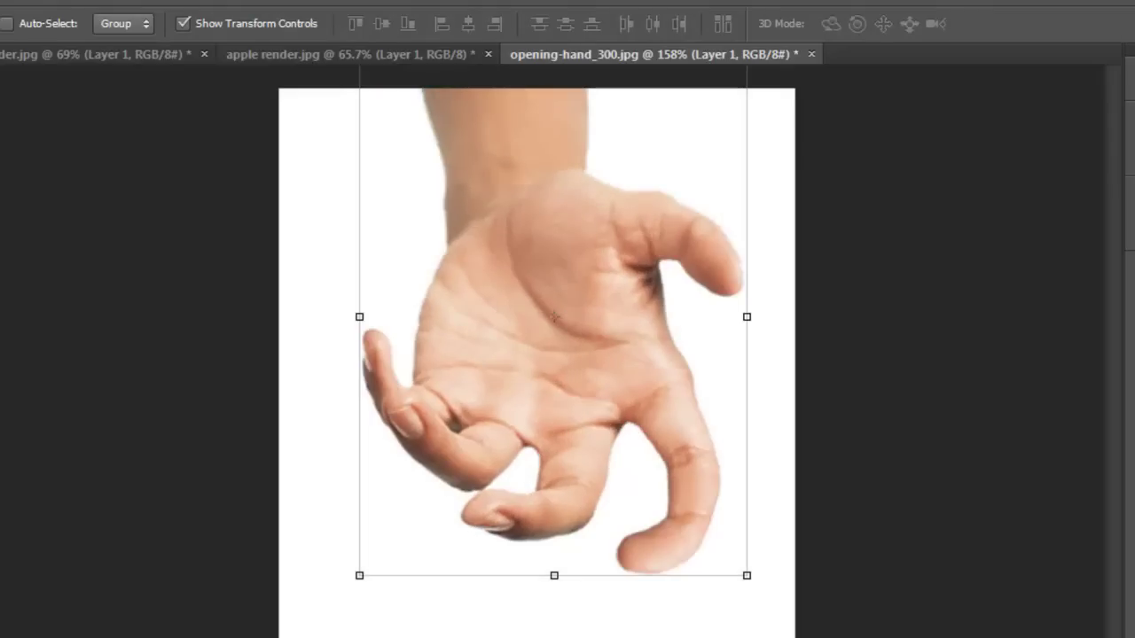